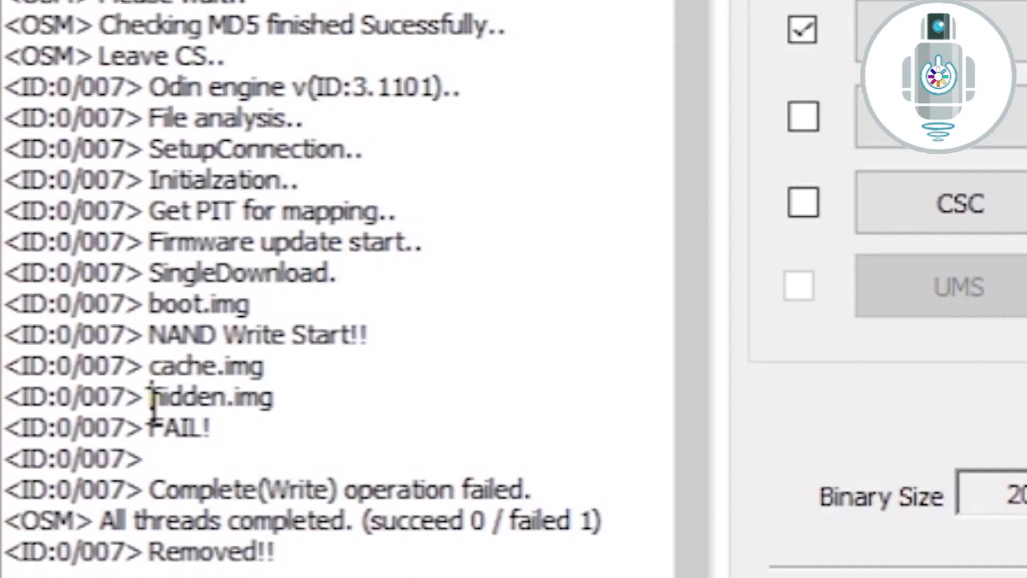
- Highlight hidden.img and the FAIL! message in the Odin3 log
drag(253, 413, 300, 414)
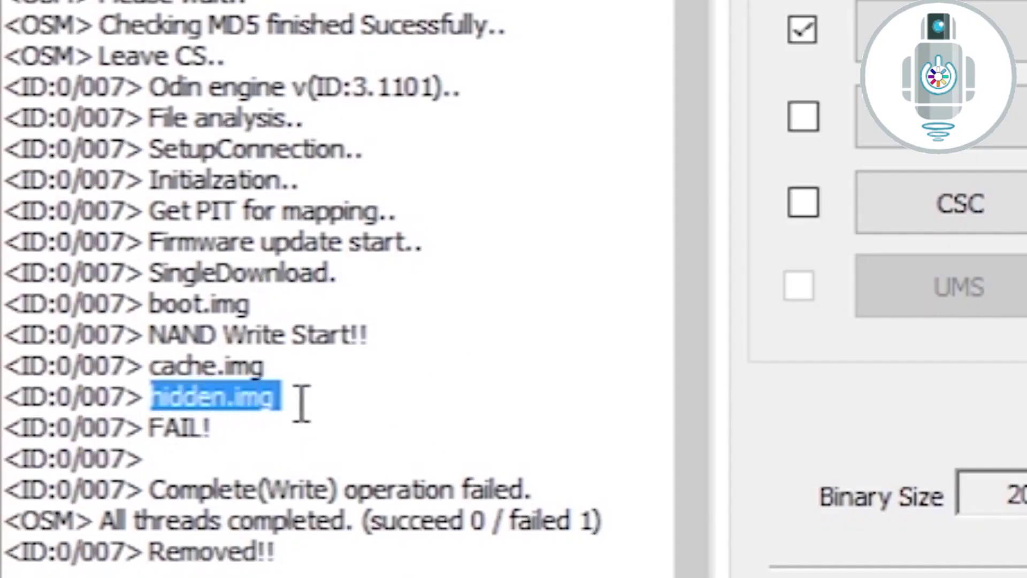
drag(145, 428, 232, 428)
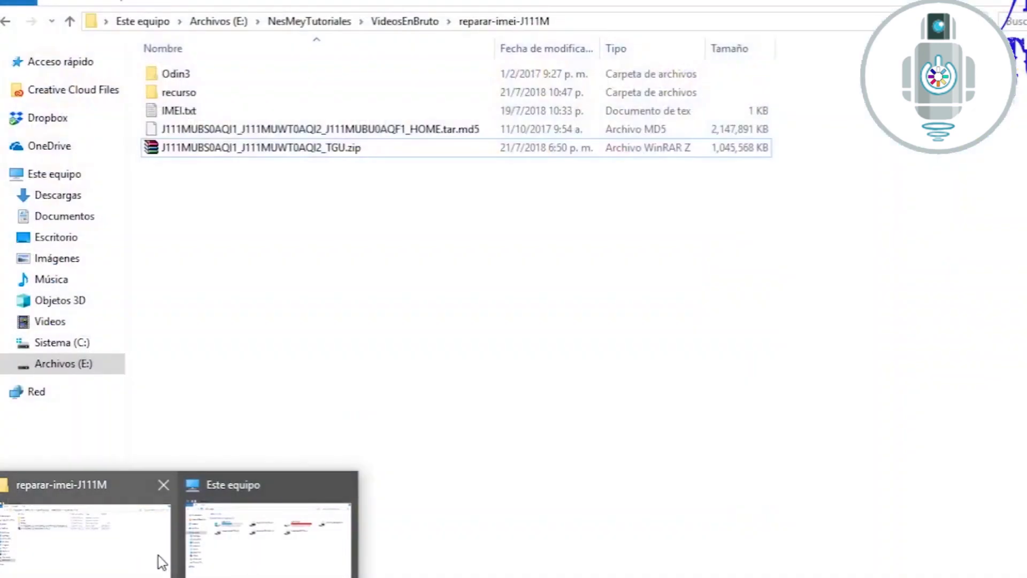
- Rename the J111M HOME firmware from .tar.md5 to .tar, confirming the extension change
click(155, 557)
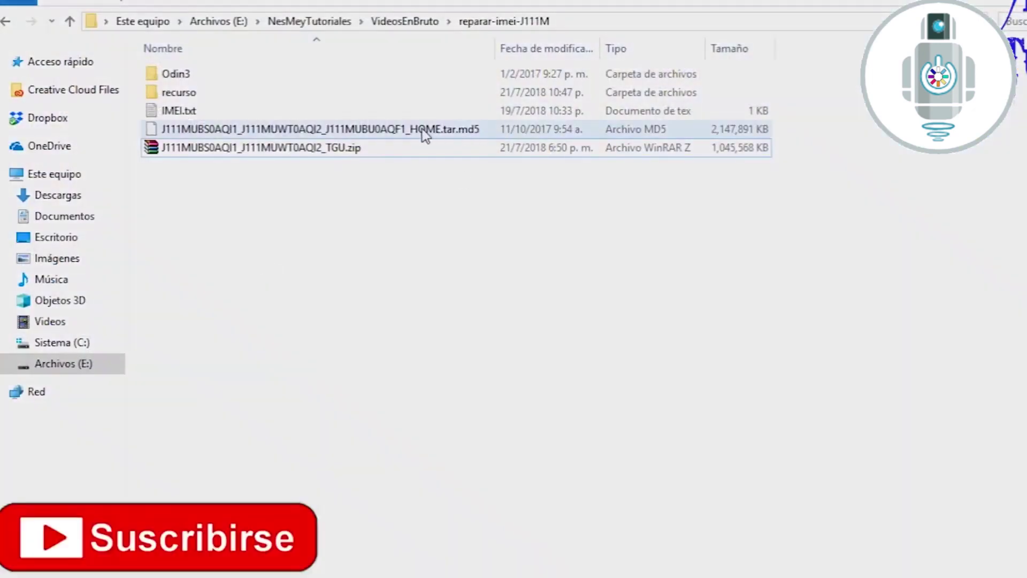
click(424, 133)
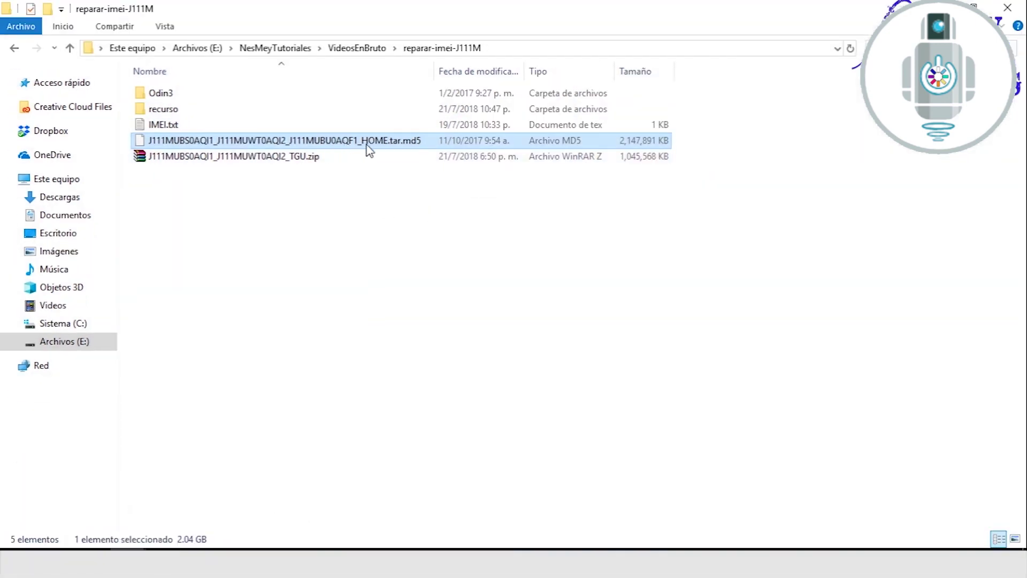
right_click(368, 147)
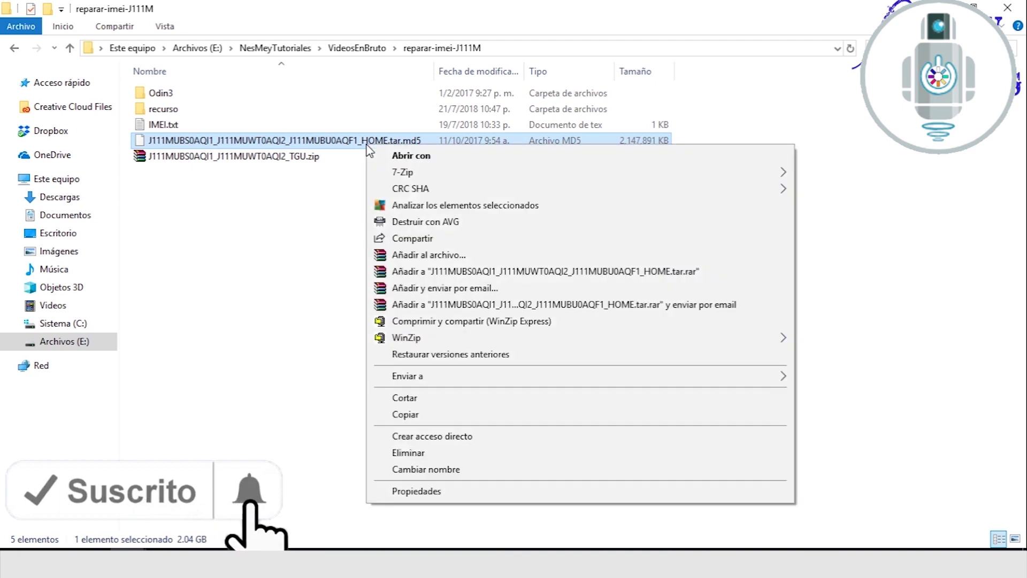
click(420, 475)
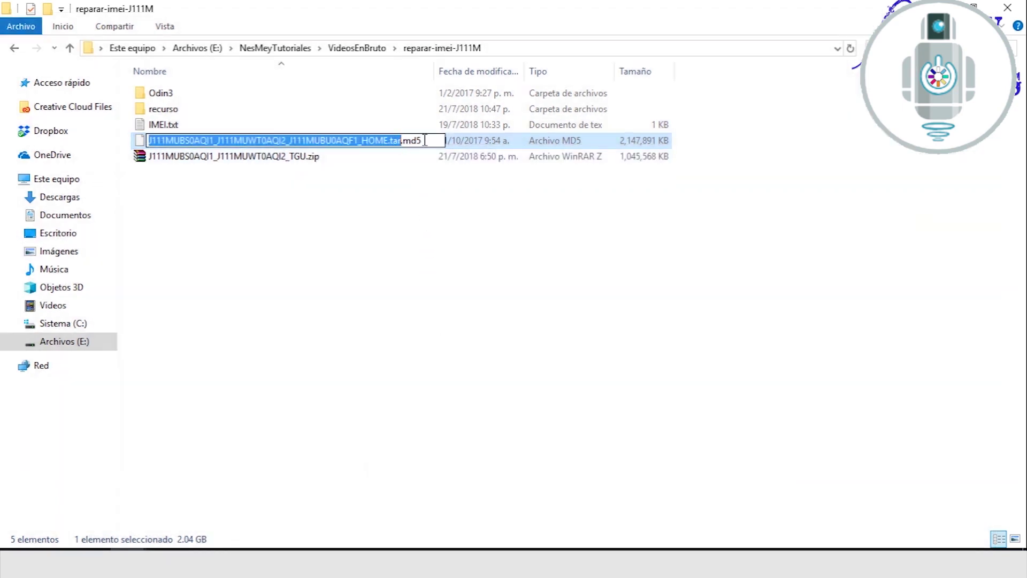
click(426, 140)
key(BackSpace)
key(BackSpace)
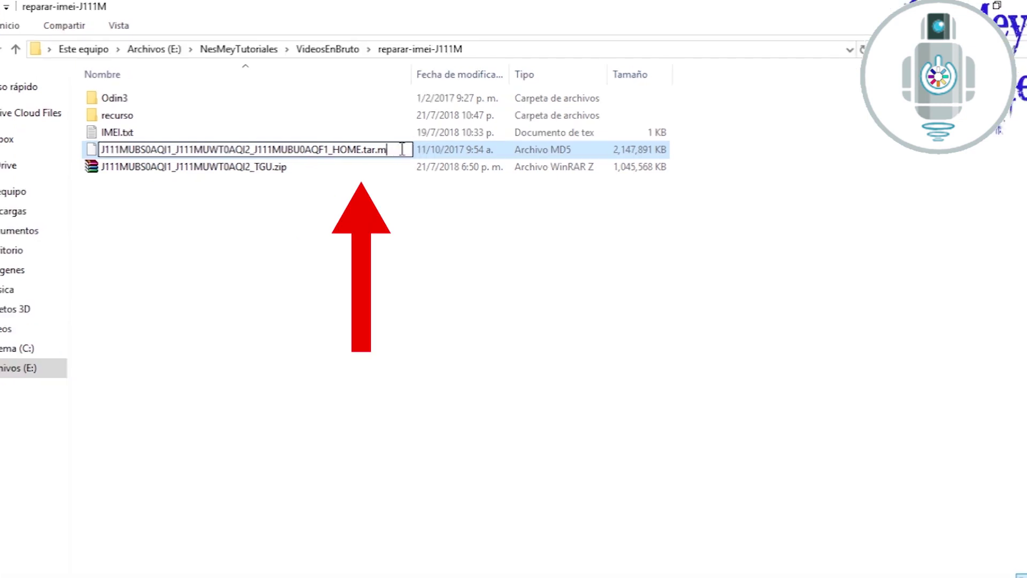
key(BackSpace)
key(Return)
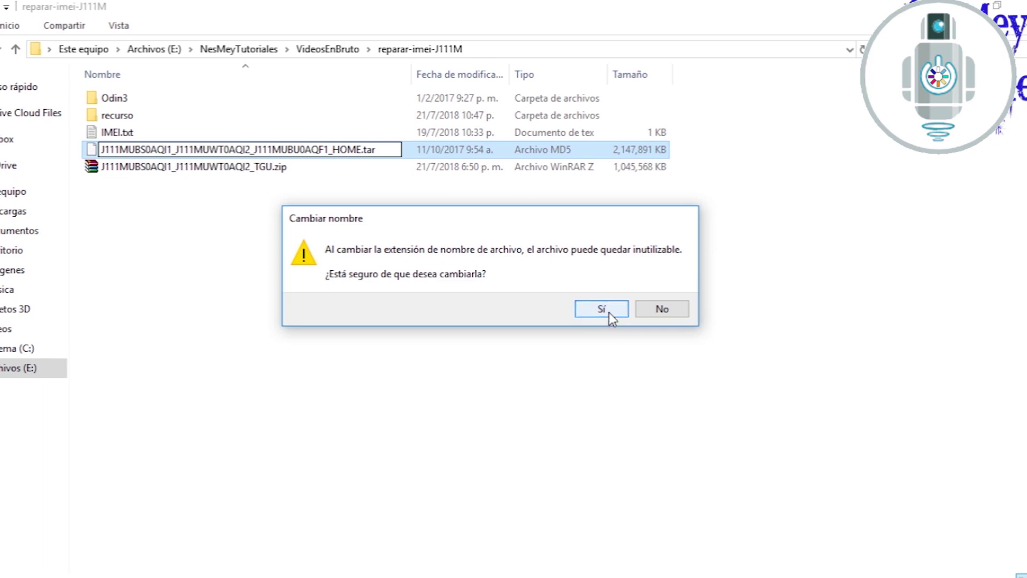
click(609, 313)
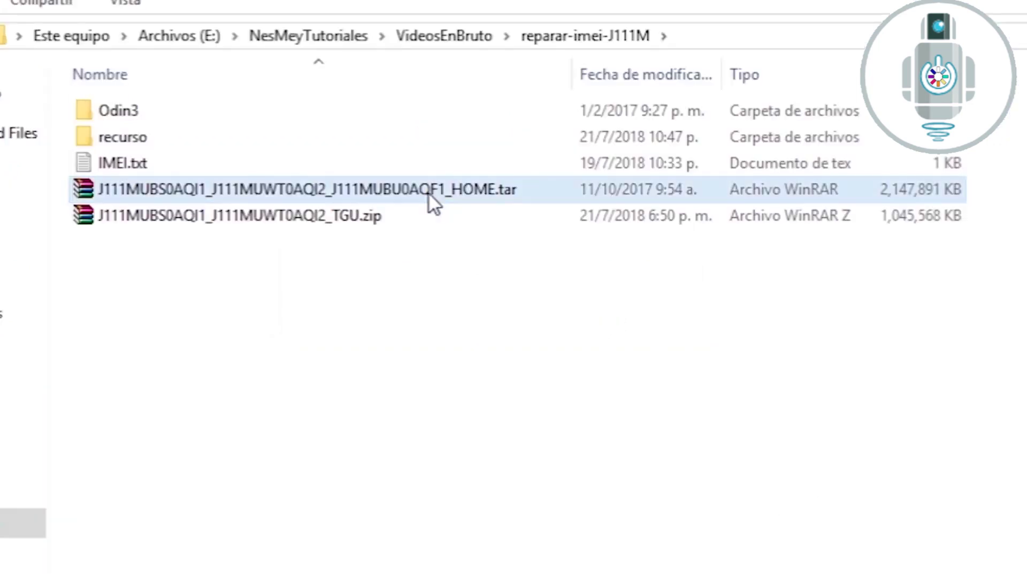
mouse_move(241, 149)
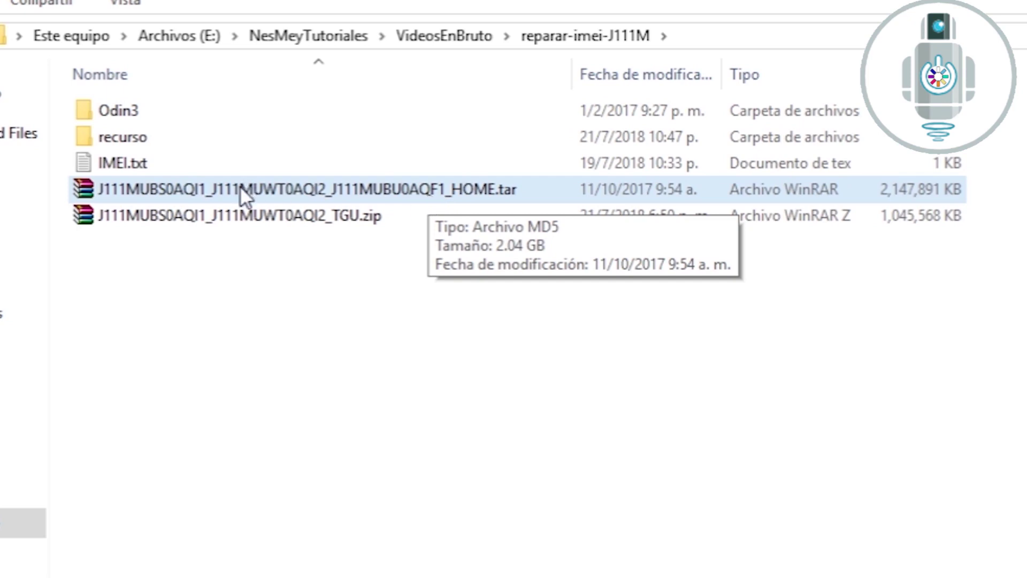
- Move the .tar firmware file into the recurso folder
double_click(117, 137)
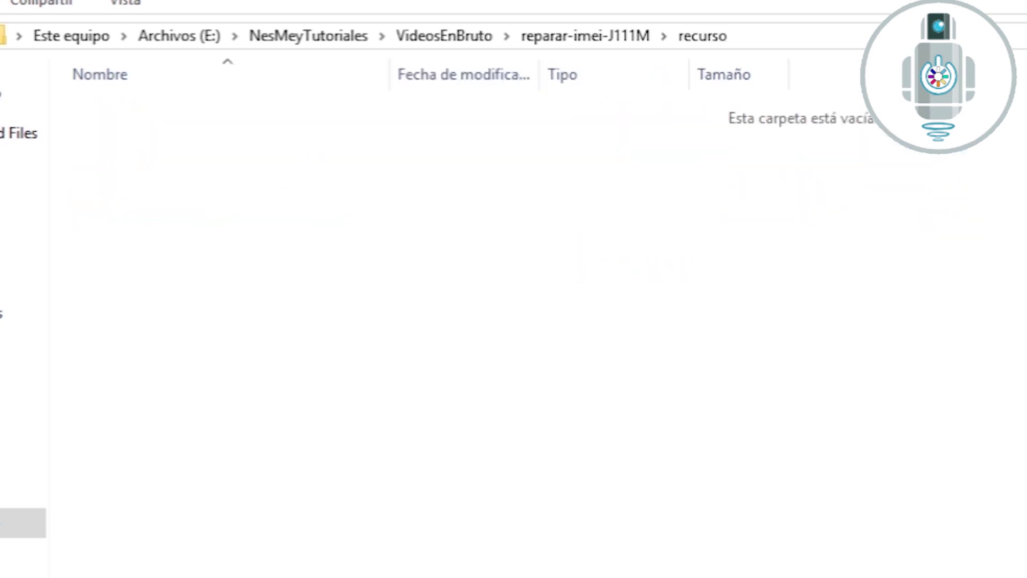
key(alt+Left)
drag(265, 191, 198, 138)
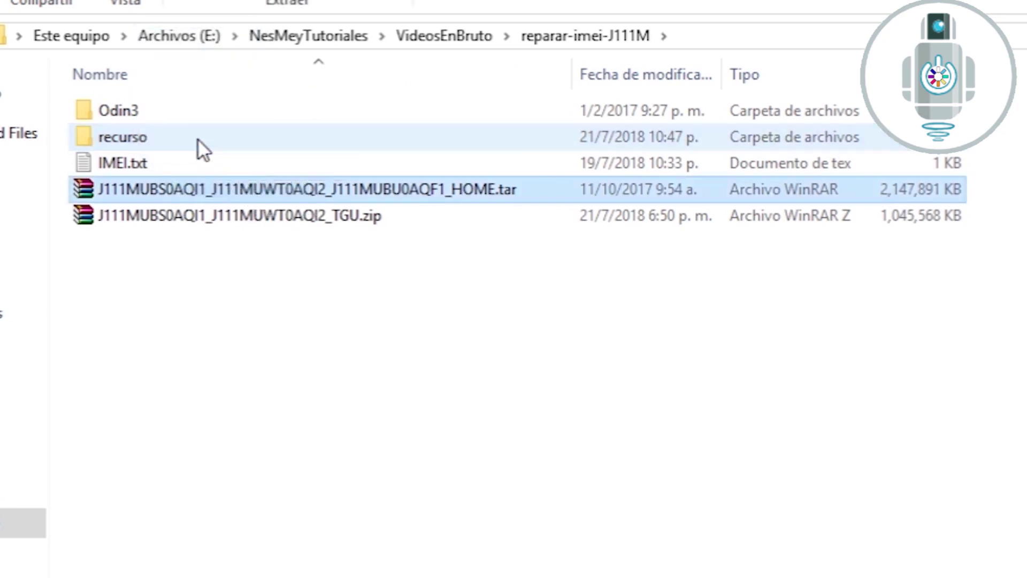
- Extract the .tar archive into recurso with WinRAR's Extraer aquí
double_click(146, 136)
right_click(284, 112)
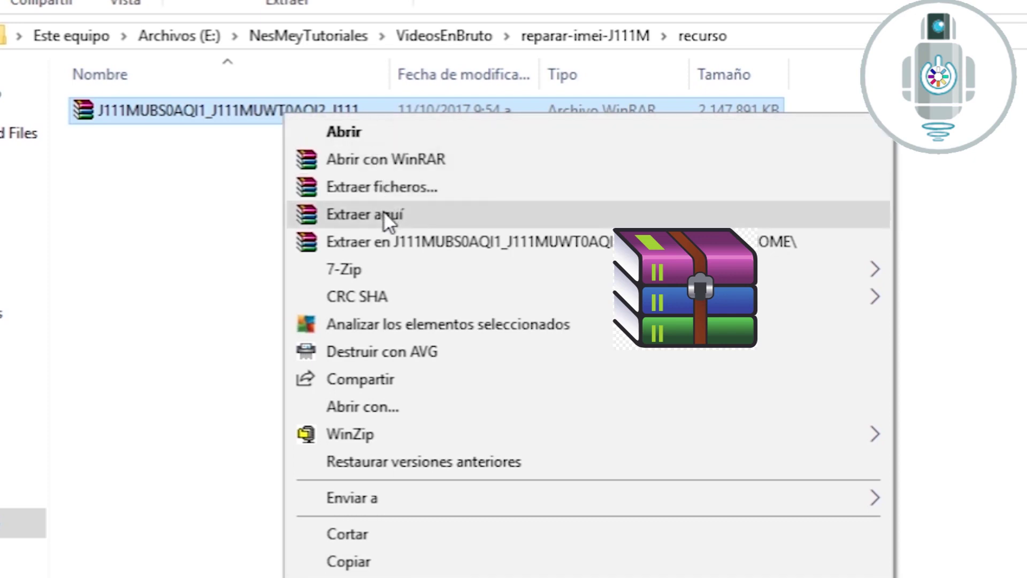
click(400, 217)
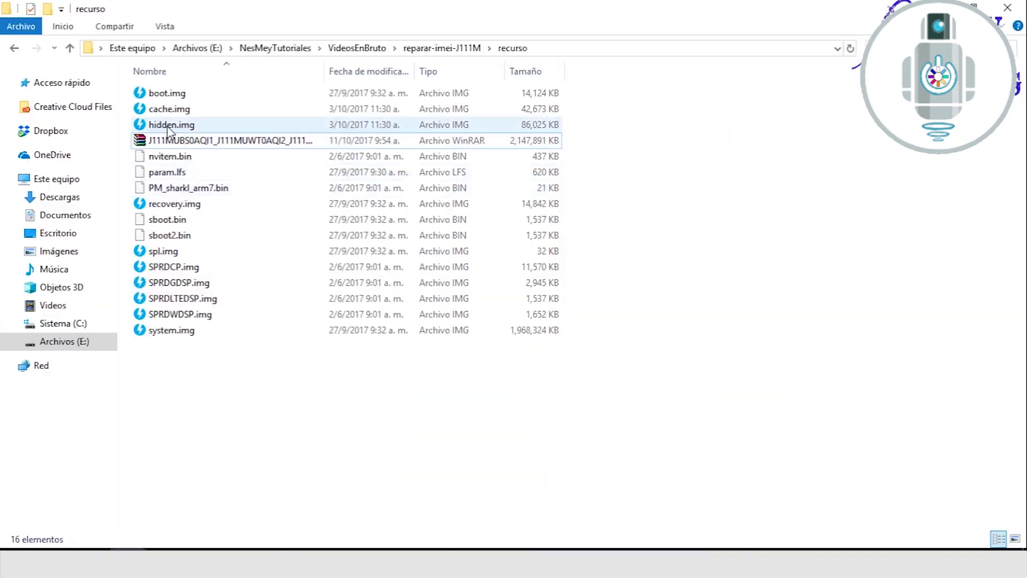
- Delete hidden.img and the original .tar archive from recurso
click(169, 126)
mouse_move(178, 128)
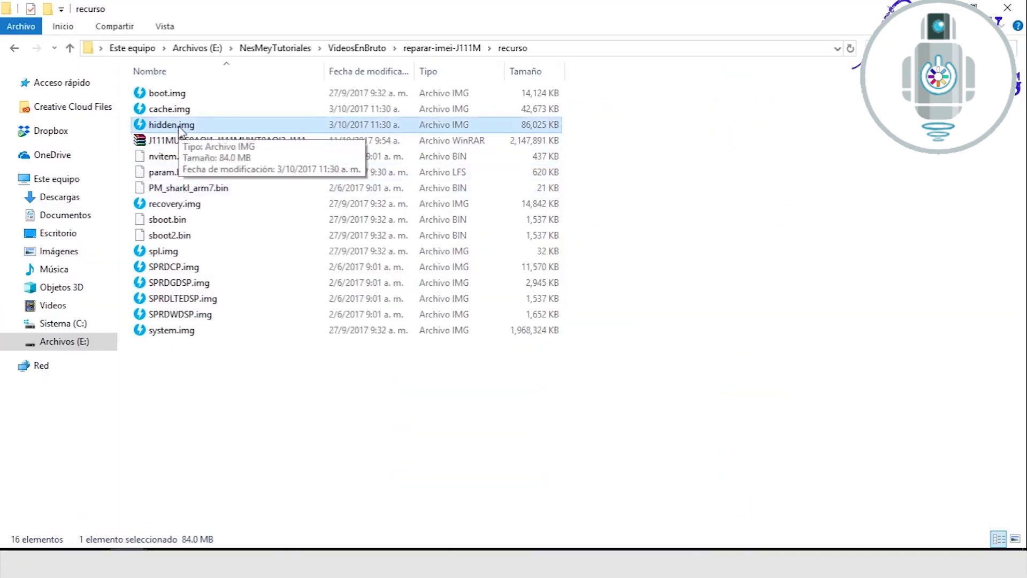
right_click(161, 126)
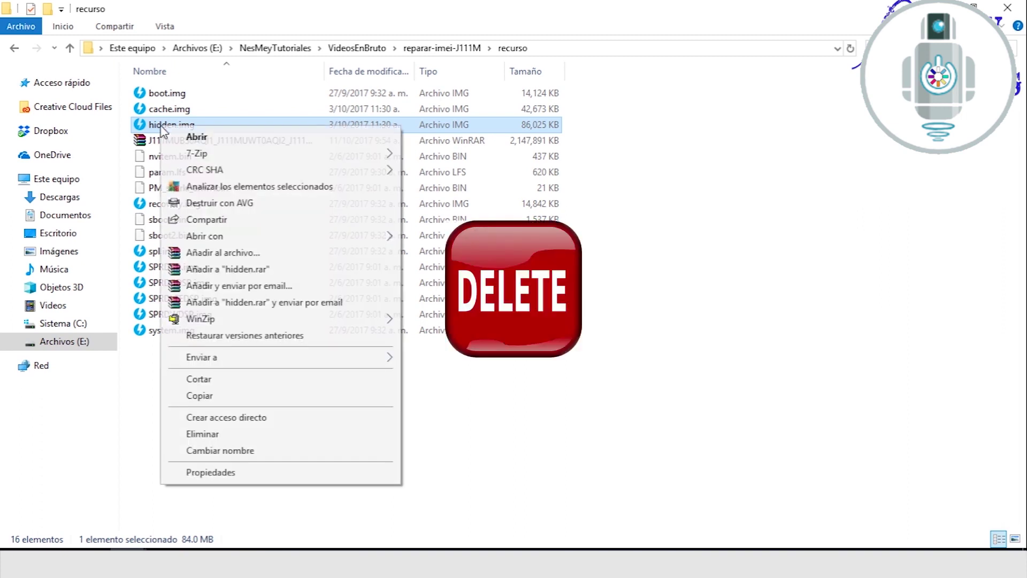
click(238, 436)
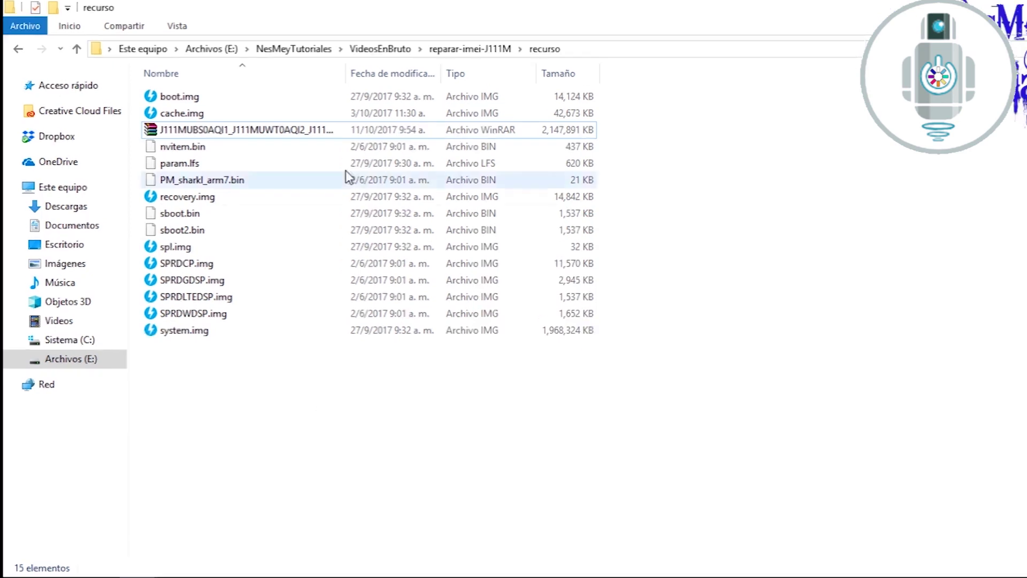
drag(346, 74, 460, 95)
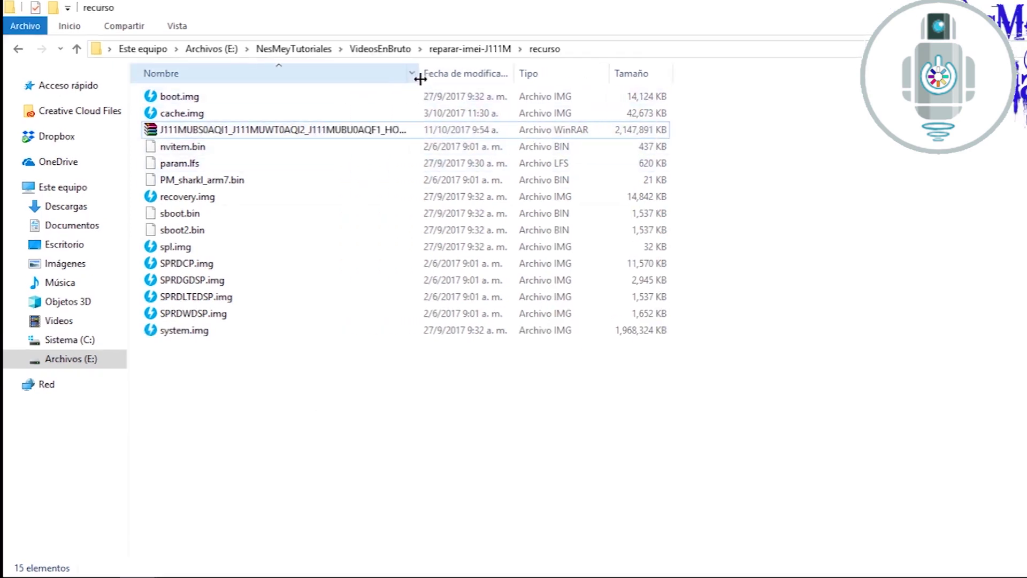
click(399, 131)
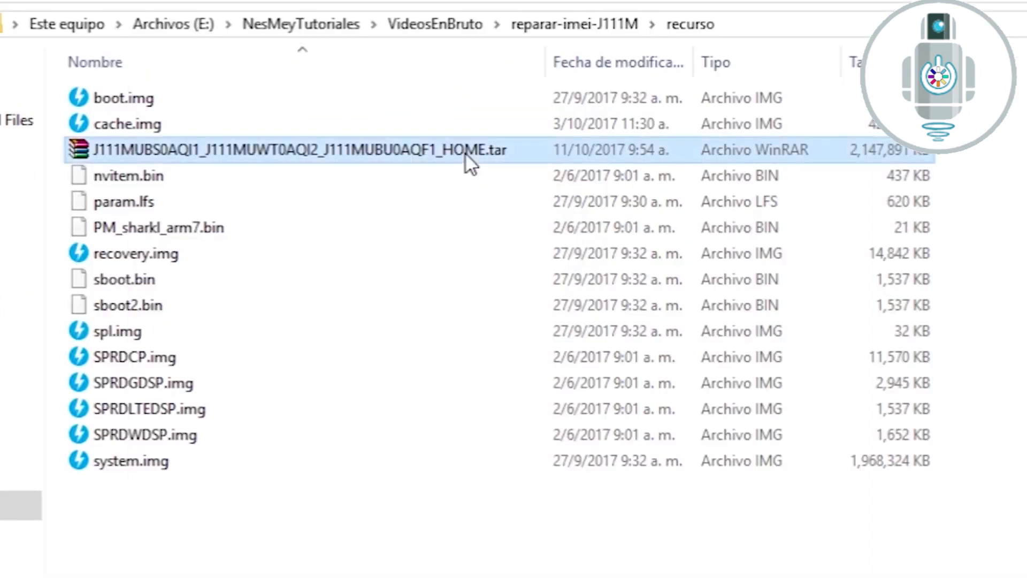
key(Delete)
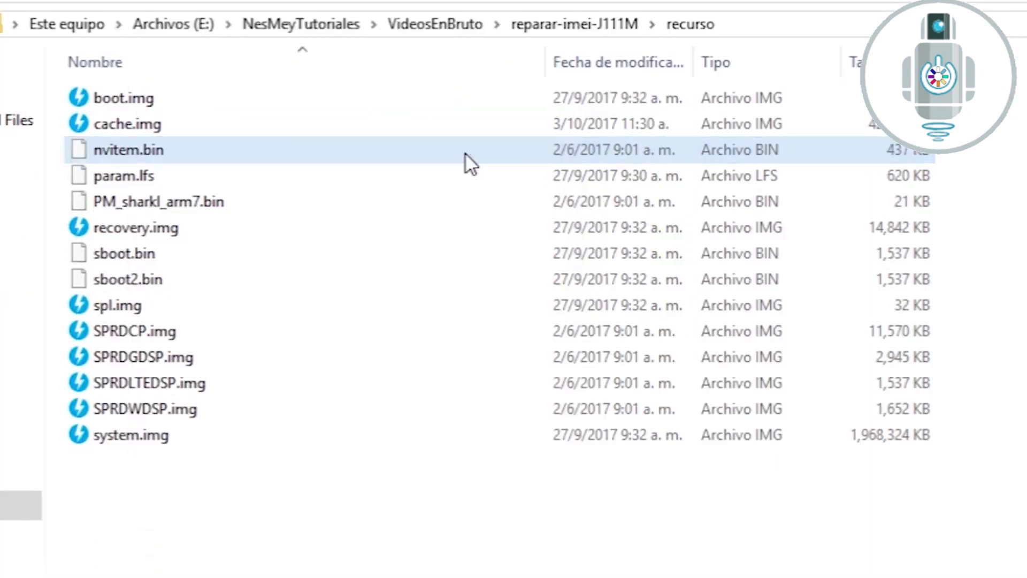
- Search Windows for the 7-Zip File Manager app
drag(129, 575, 133, 97)
click(321, 509)
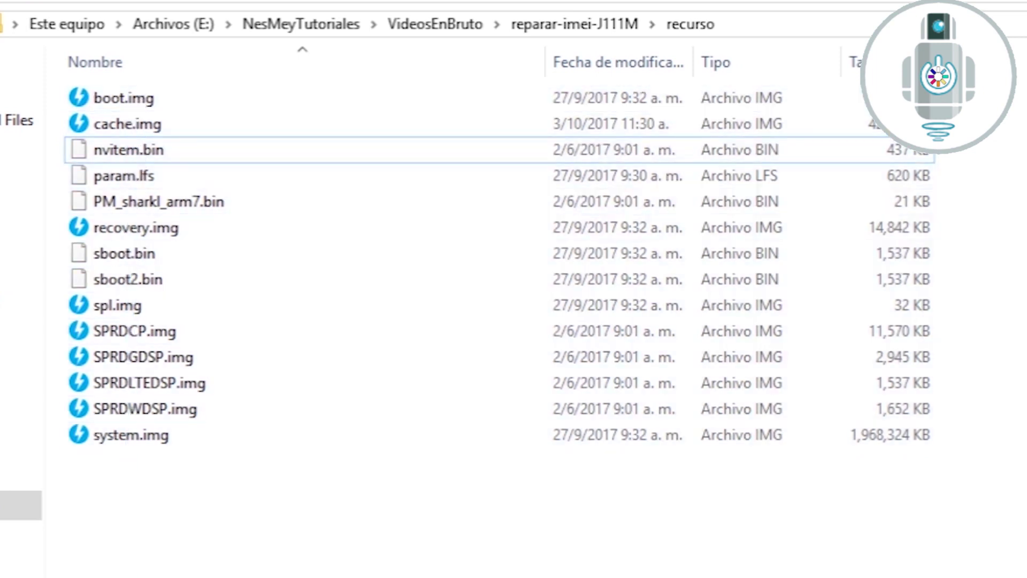
key(super+s)
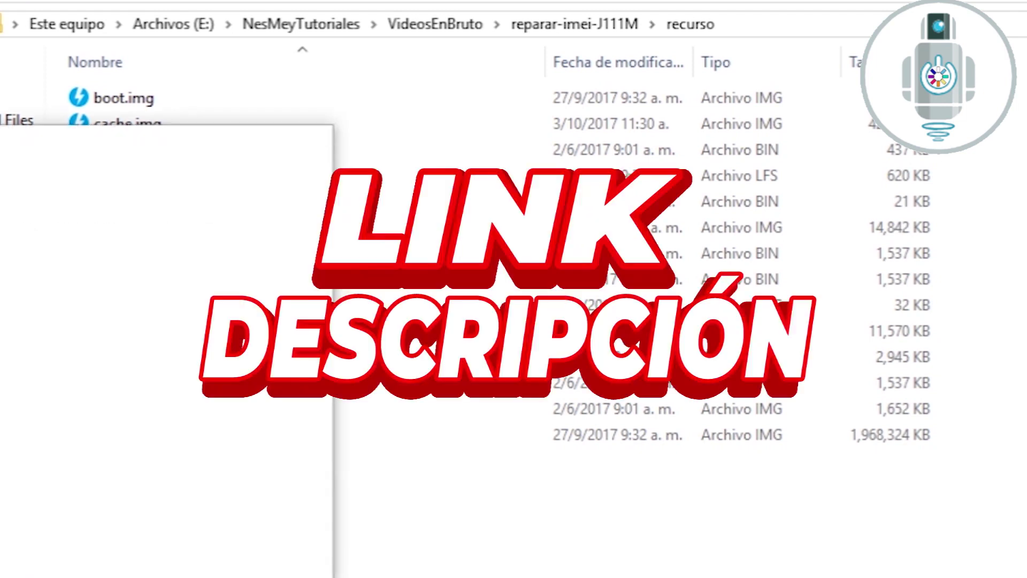
text(7)
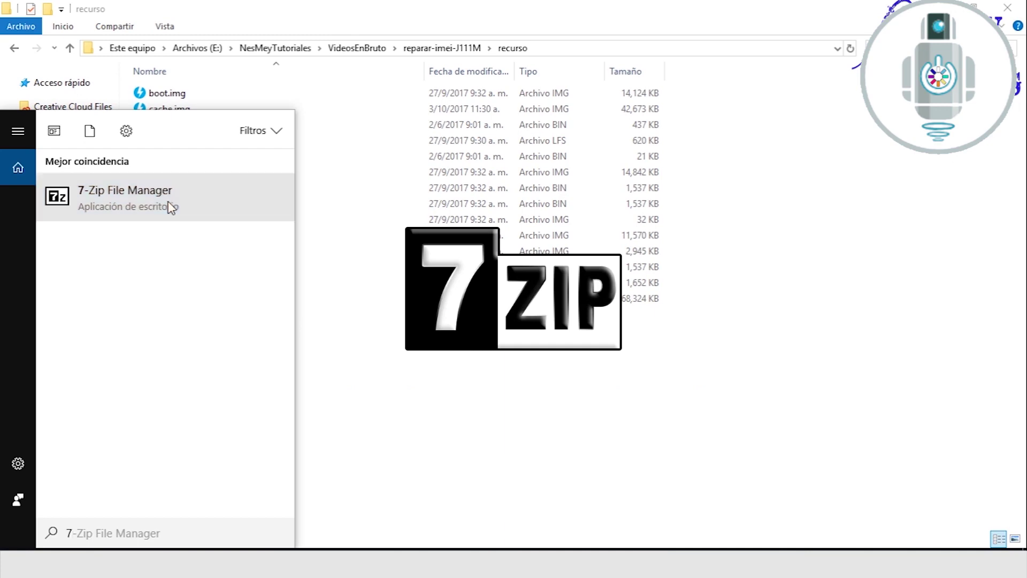
- Select all 14 files in reparar-imei-J111M\recurso in 7-Zip and choose Agregar
click(174, 219)
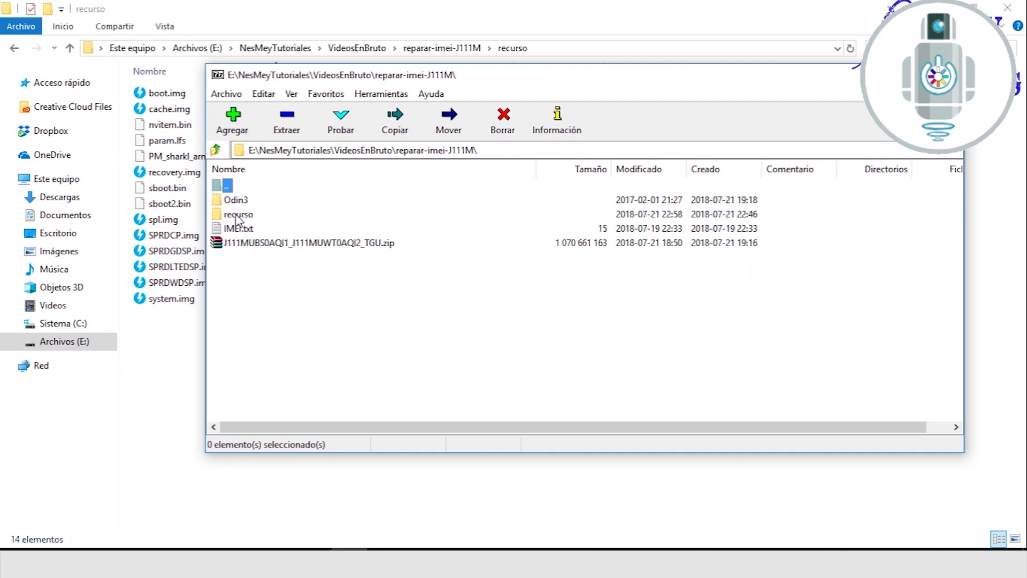
click(237, 217)
double_click(237, 217)
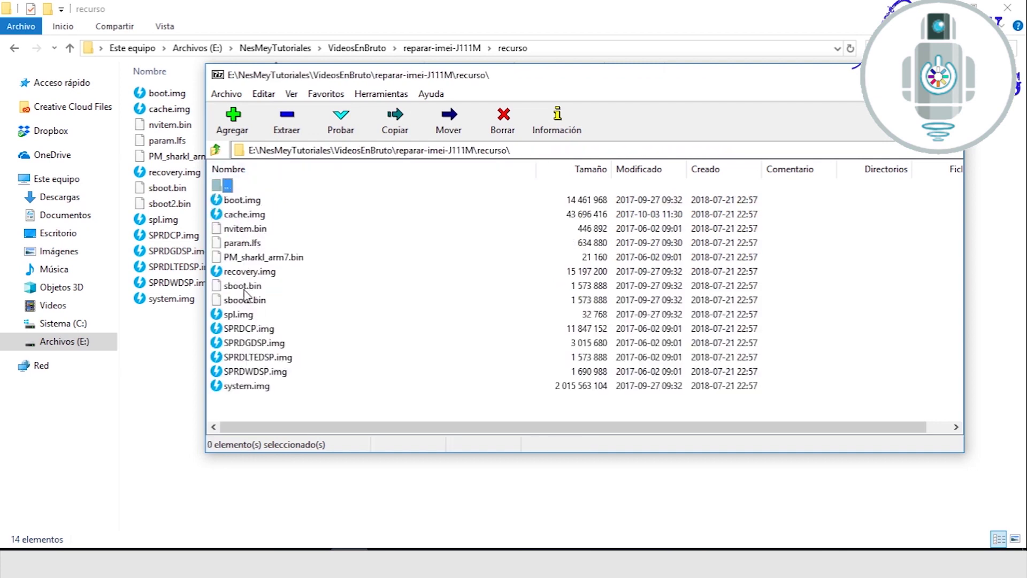
drag(241, 399, 268, 206)
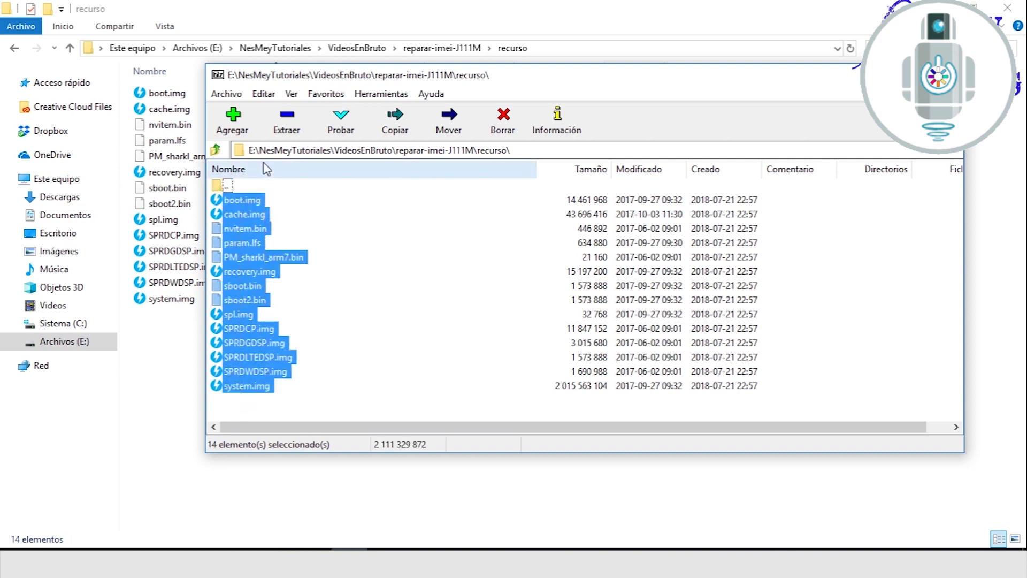
click(247, 122)
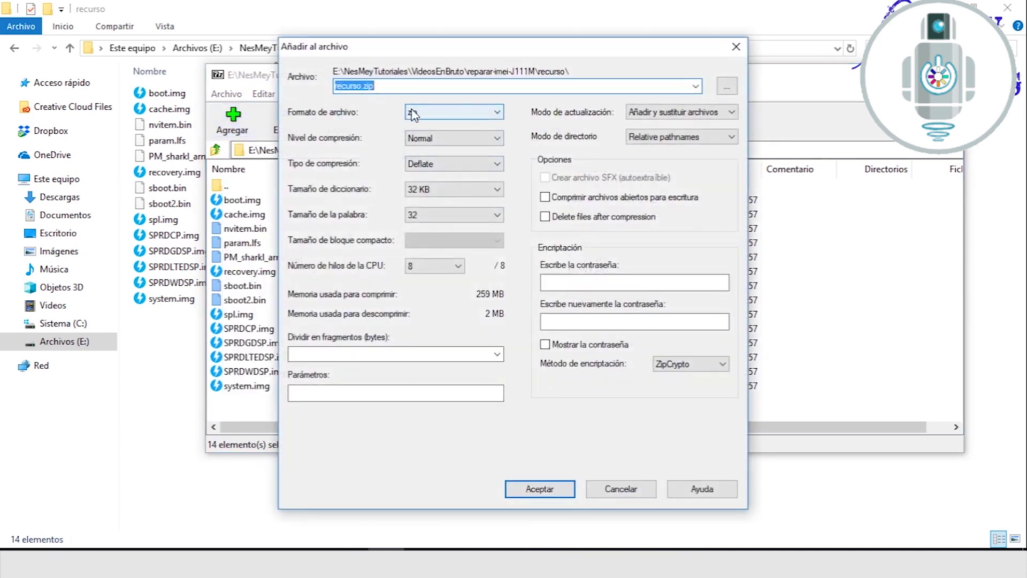
- Choose tar format, name the archive rommejoradasinhiddenj111m.tar and confirm
click(495, 113)
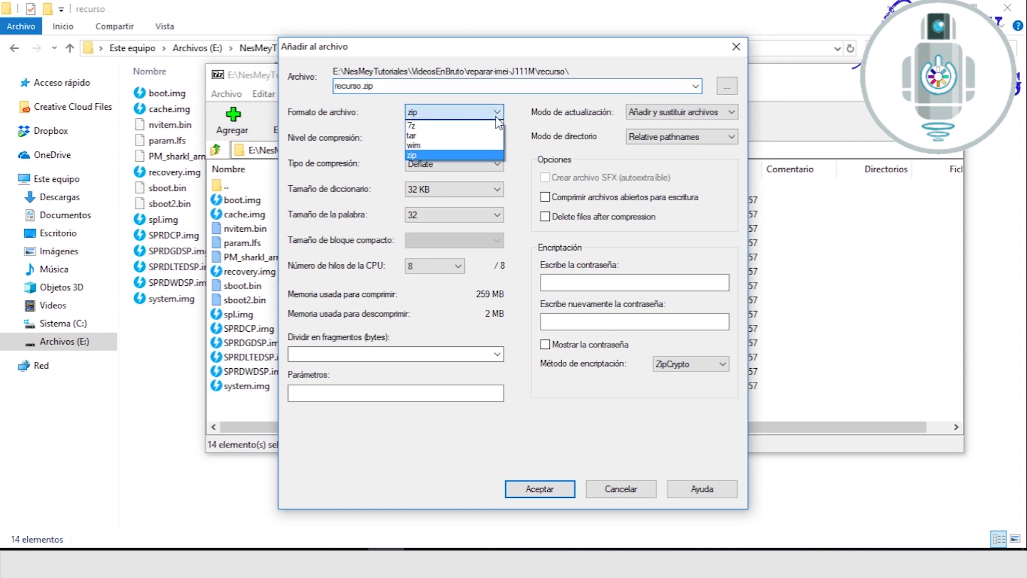
click(442, 136)
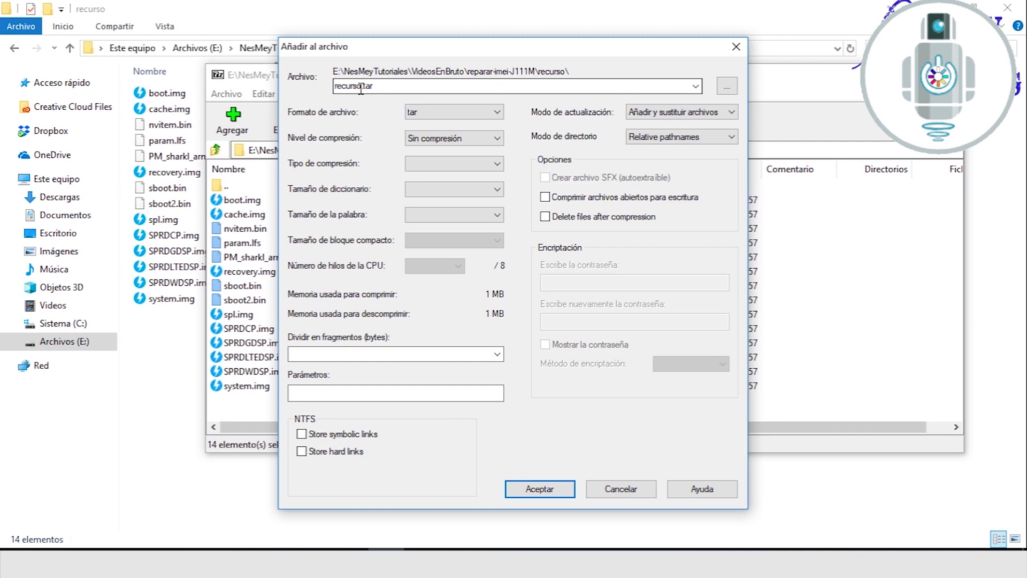
double_click(362, 88)
click(362, 89)
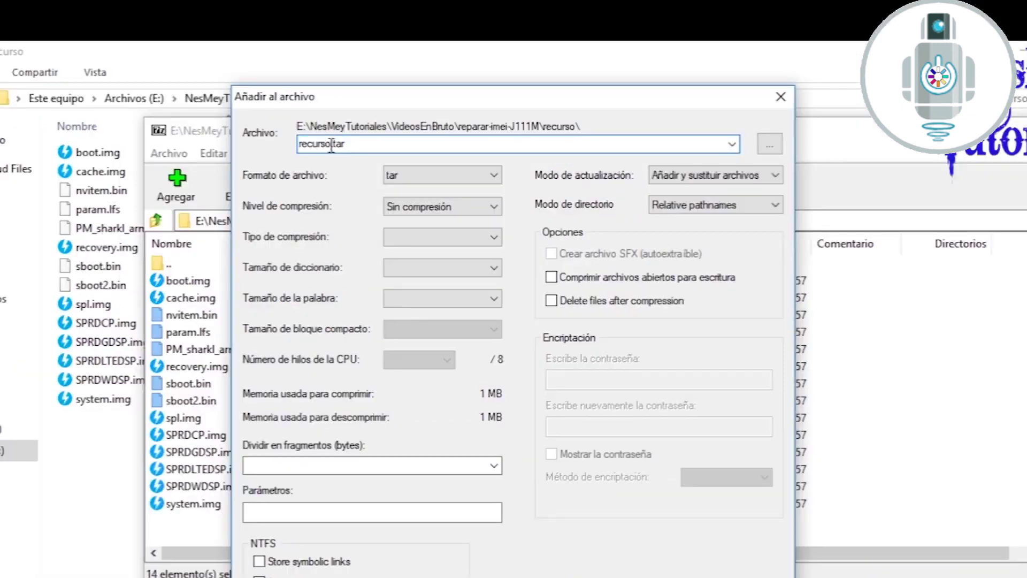
double_click(331, 145)
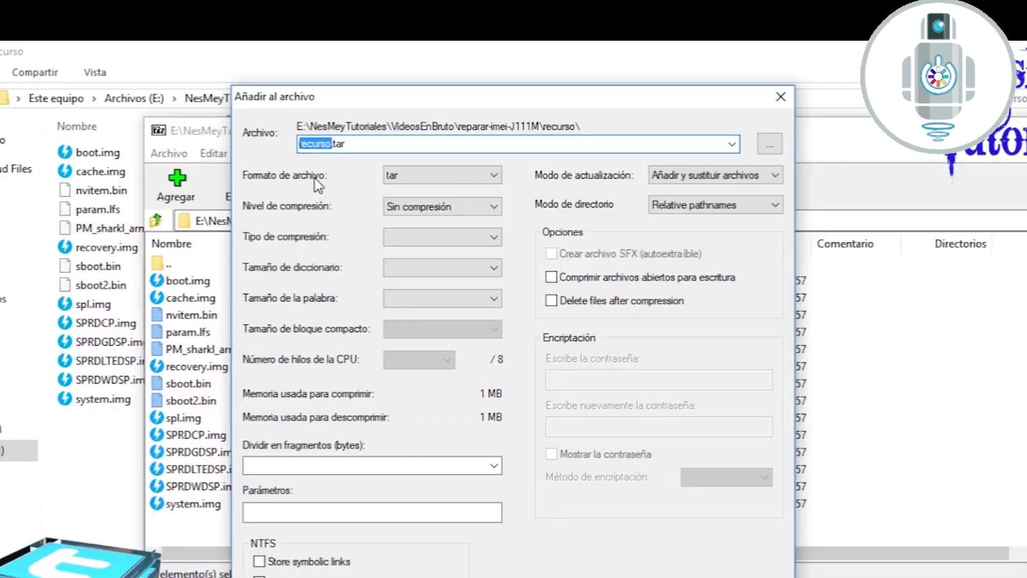
text(rom)
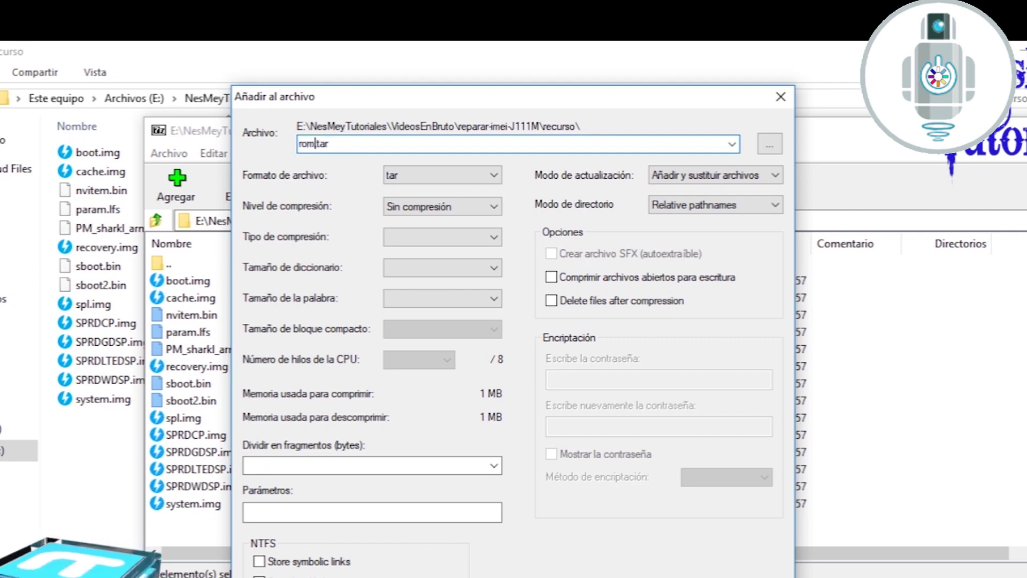
text(m)
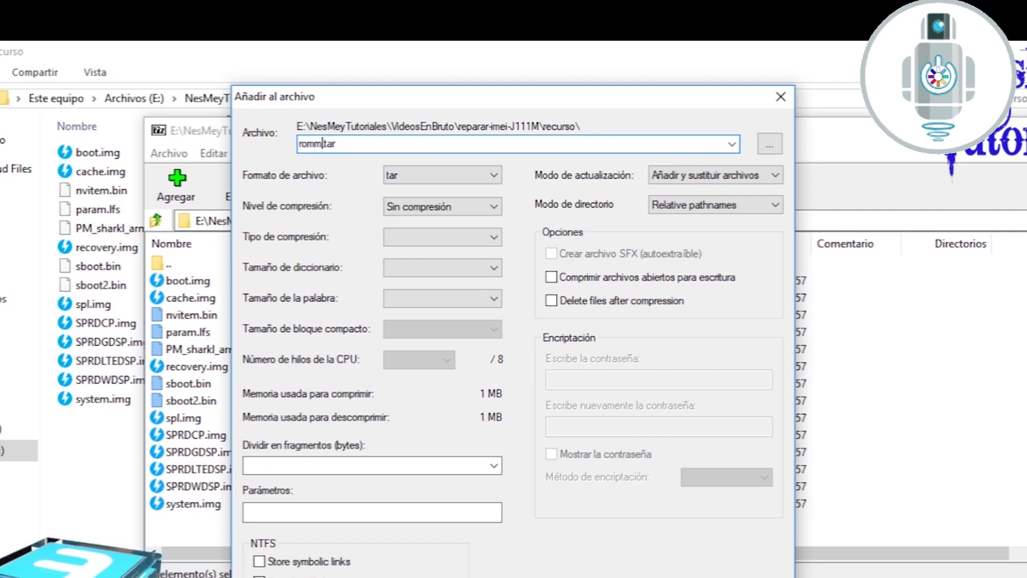
text(ejoradasi)
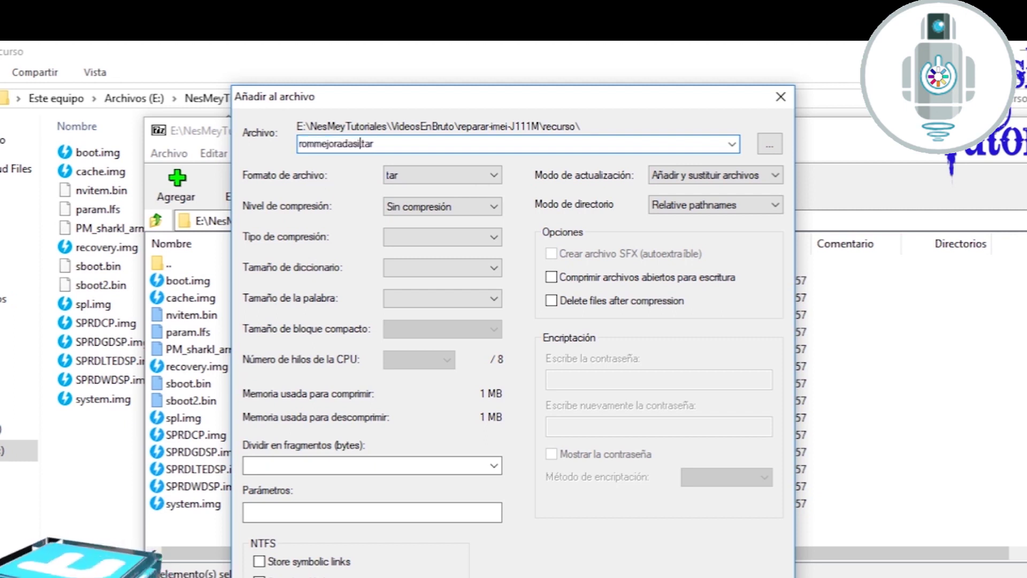
text(nhidd)
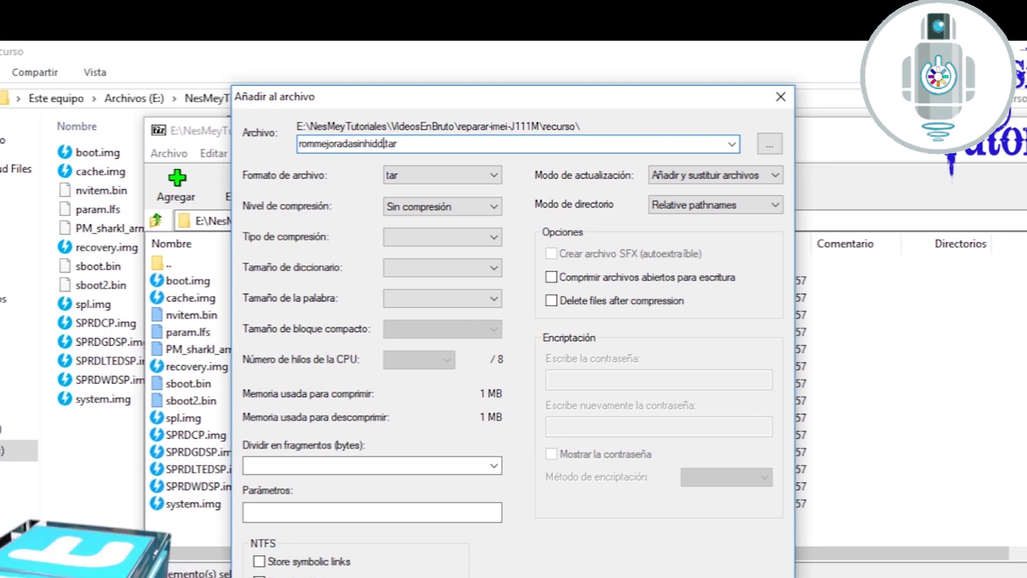
text(en)
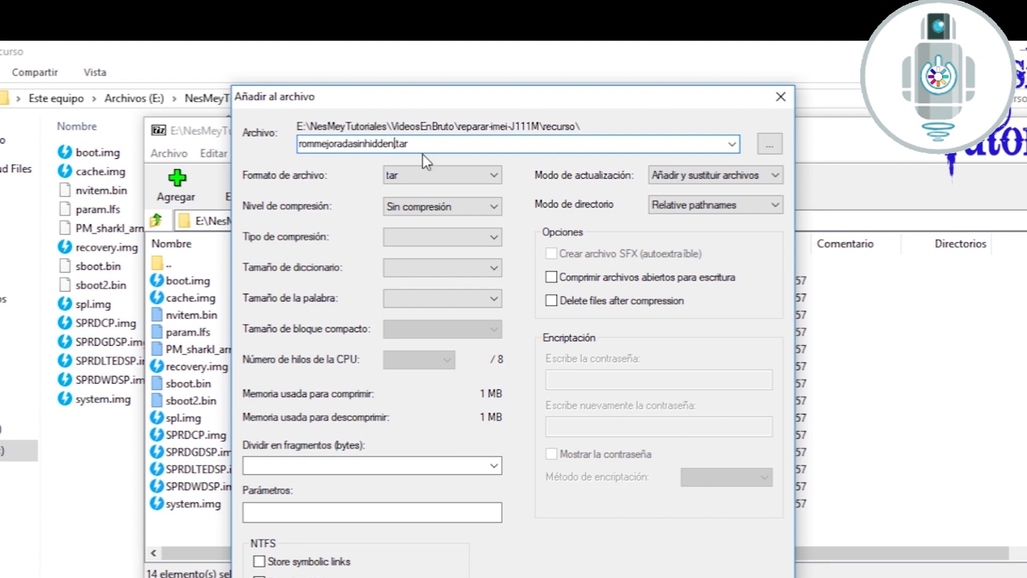
text(j111m)
key(Return)
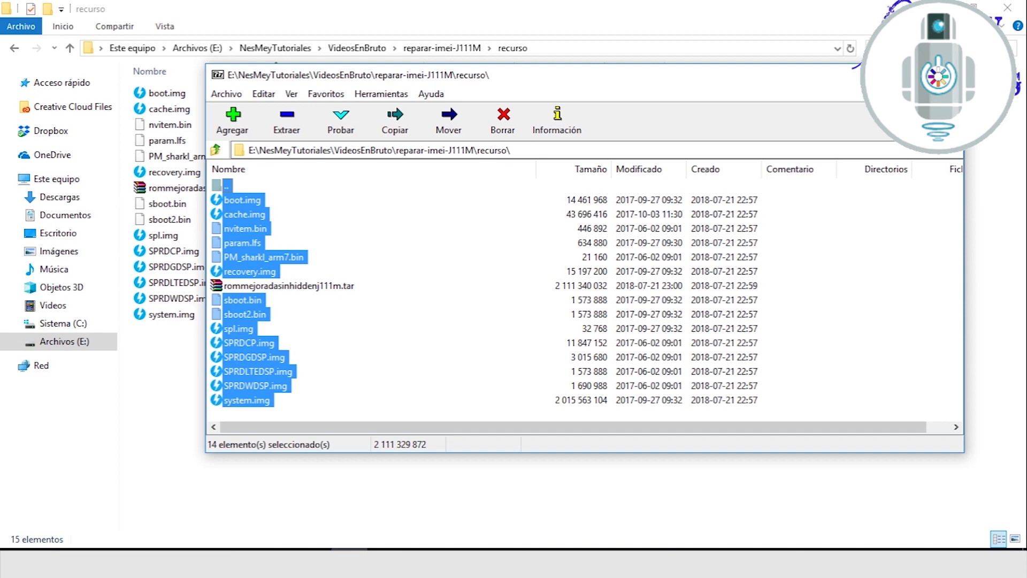
- Close 7-Zip File Manager once the ~2 GB tar is built
key(Escape)
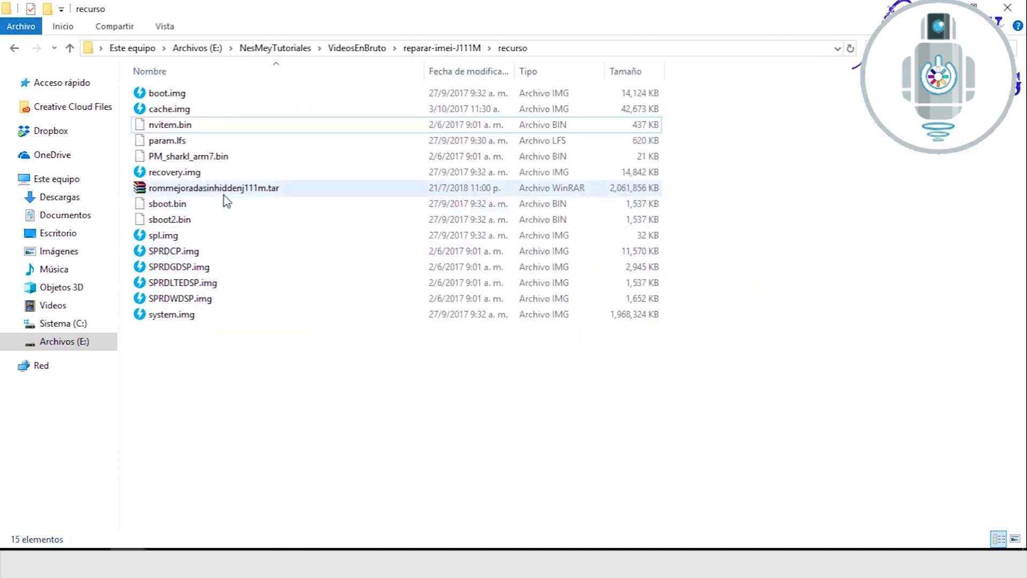
- Bring Odin3 back and Reset it to clear the FAIL status and old firmware
click(230, 193)
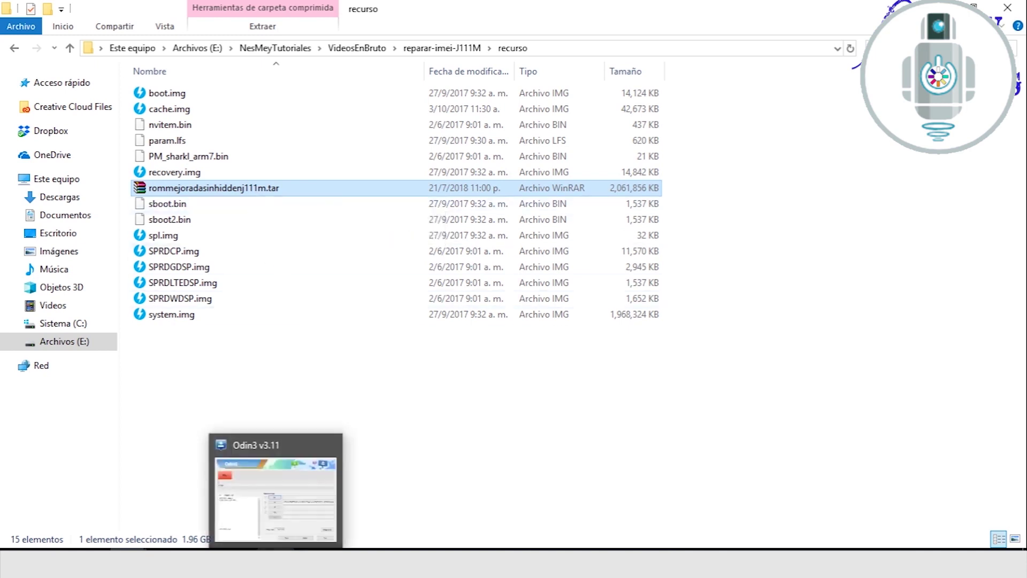
click(275, 466)
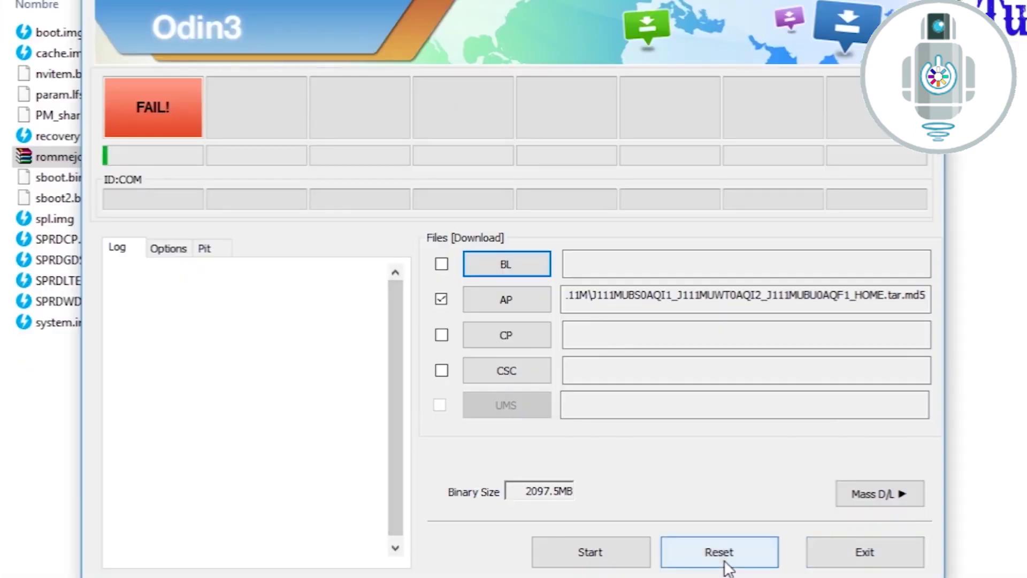
click(724, 556)
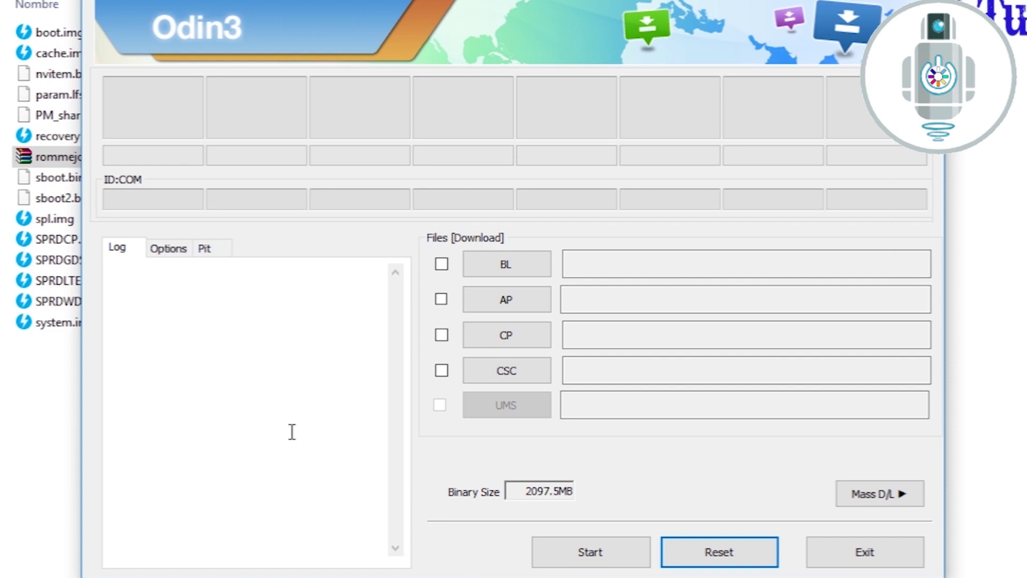
- Load recurso\rommejoradasinhiddenj111m.tar into Odin3's AP slot
click(519, 306)
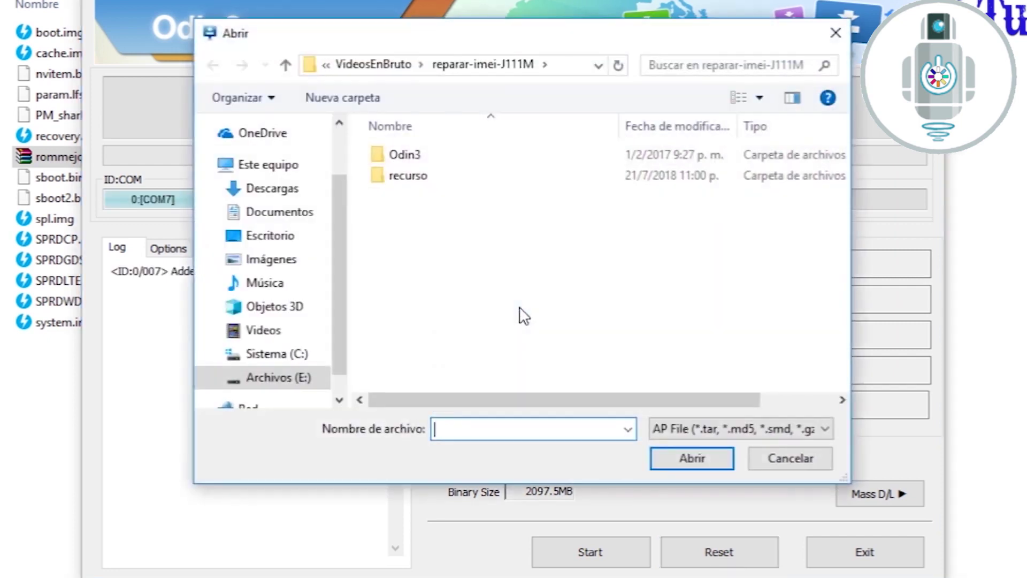
double_click(440, 185)
click(454, 161)
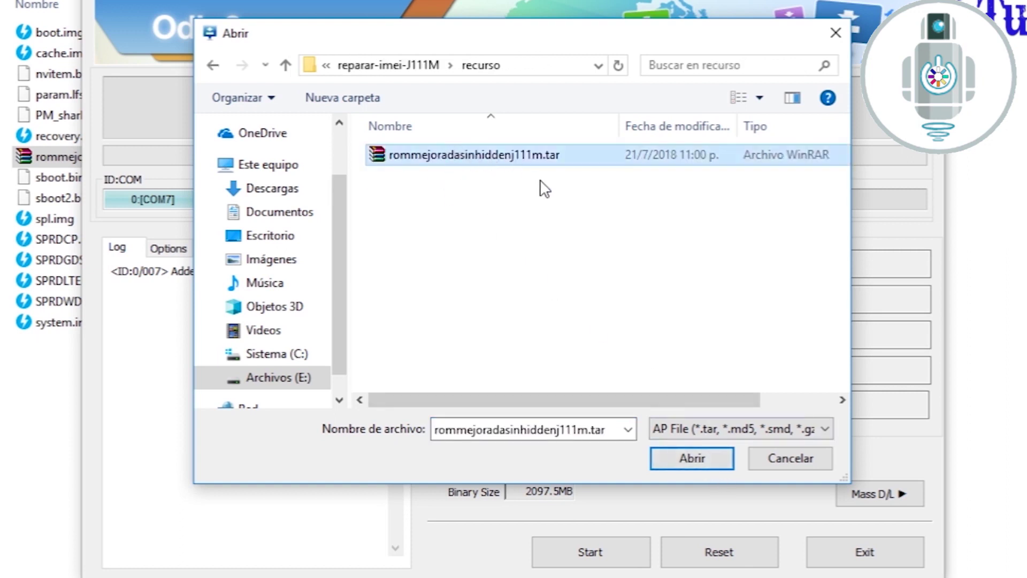
click(691, 459)
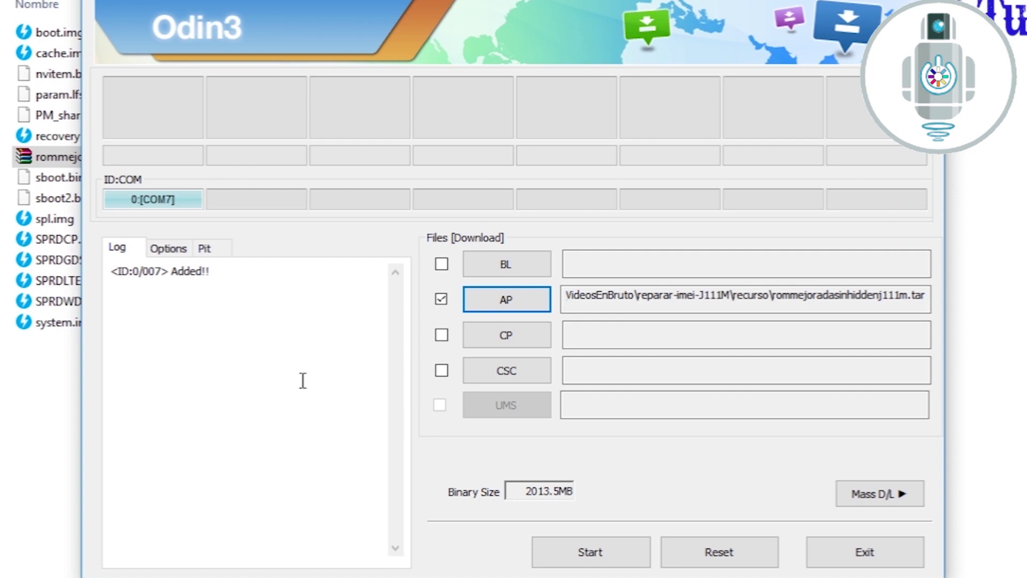
- Start flashing the repacked tar to the phone connected on COM7
click(626, 567)
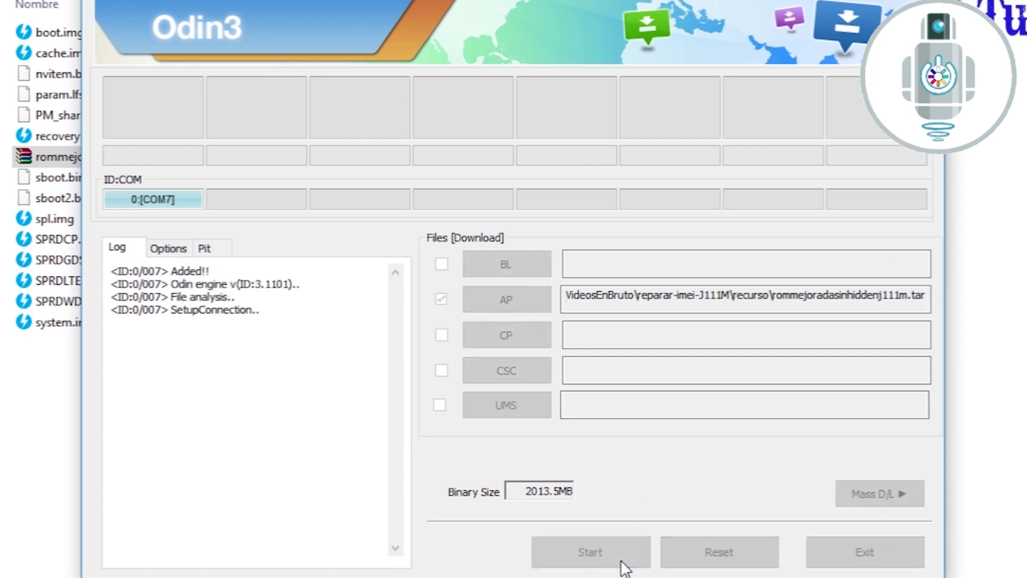